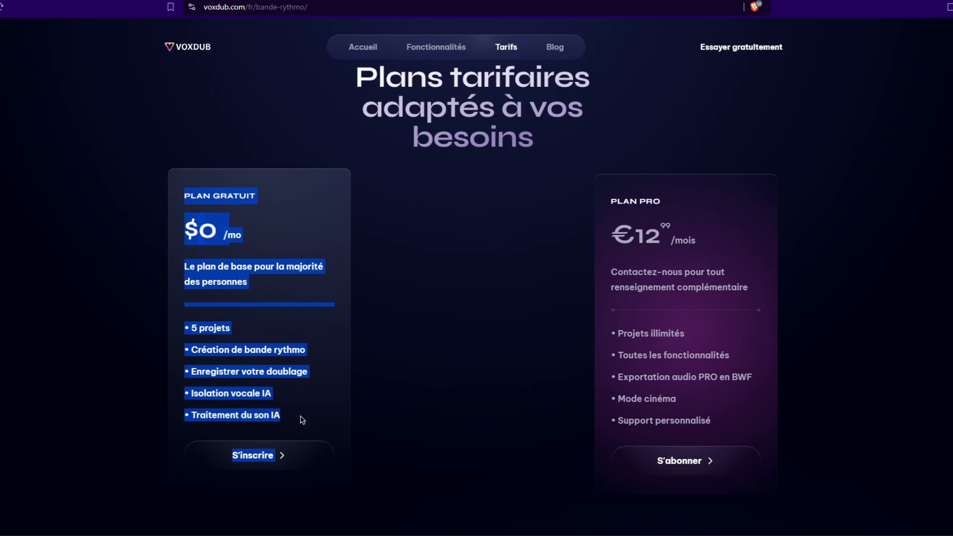
Step: Examine the features listed for the Plan Gratuit and the Plan Pro on the pricing page
{"action": "left_click", "coordinate": [334, 406]}
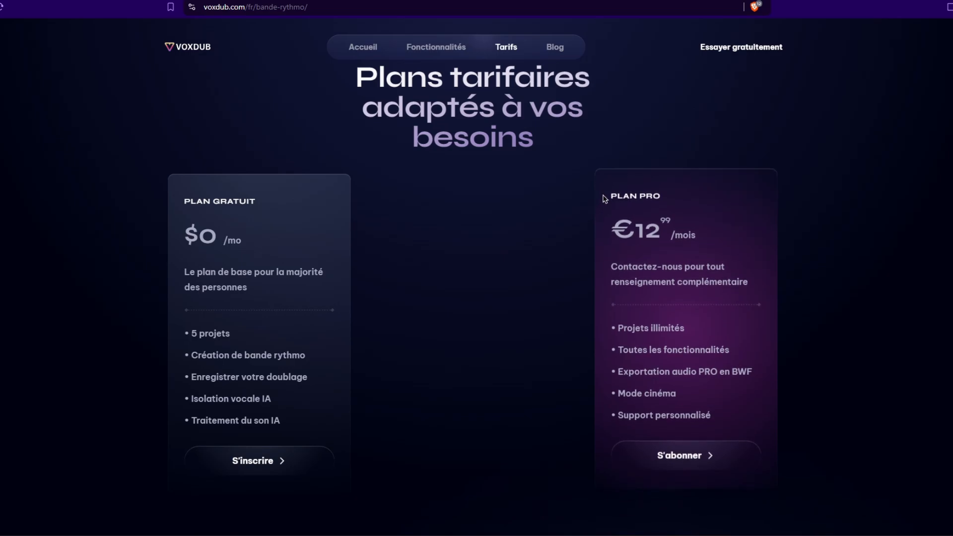
{"action": "left_click_drag", "start_coordinate": [608, 198], "coordinate": [719, 419]}
{"action": "left_click", "coordinate": [670, 376]}
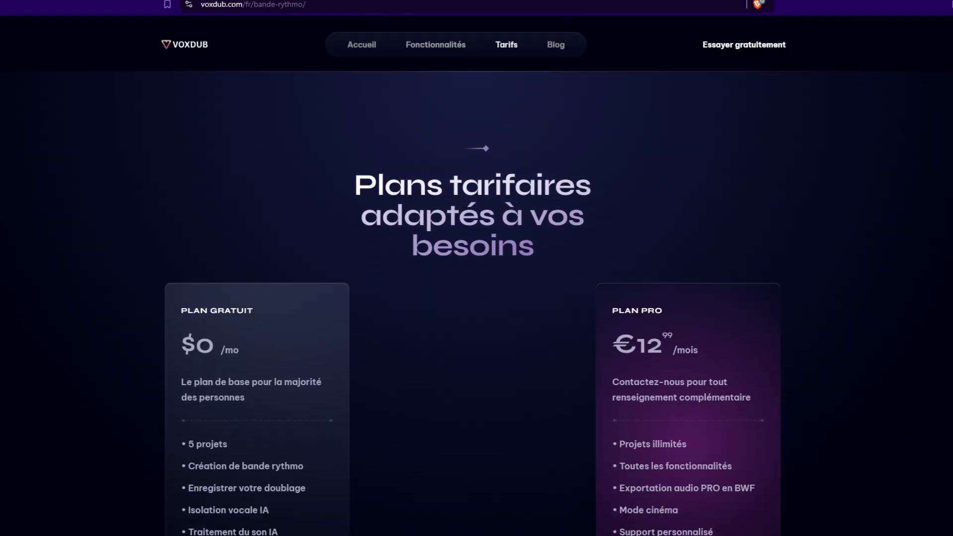
Step: Sign up for the Plan Gratuit and submit the account's e-mail address to request a verification code
{"action": "scroll", "coordinate": [476, 298], "scroll_direction": "down", "scroll_amount": 3}
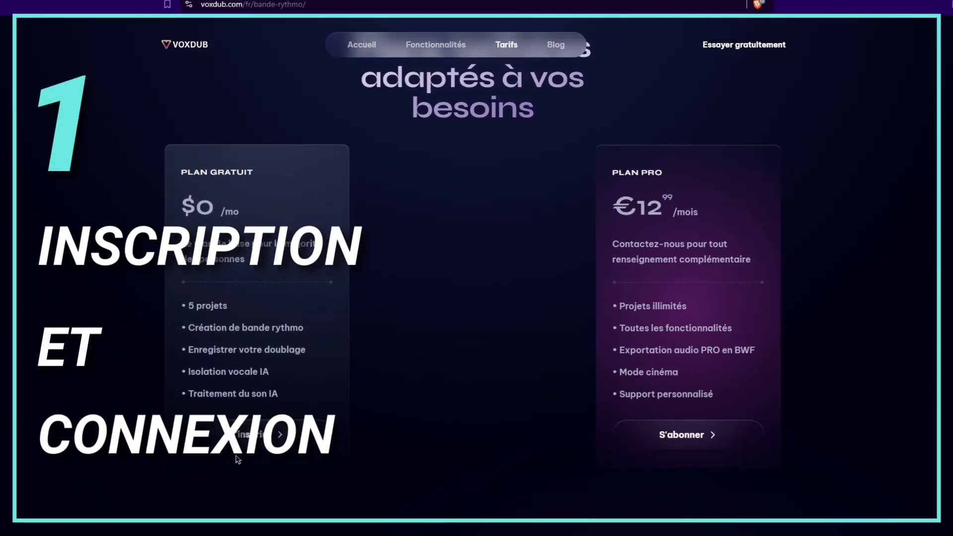
{"action": "left_click", "coordinate": [248, 430]}
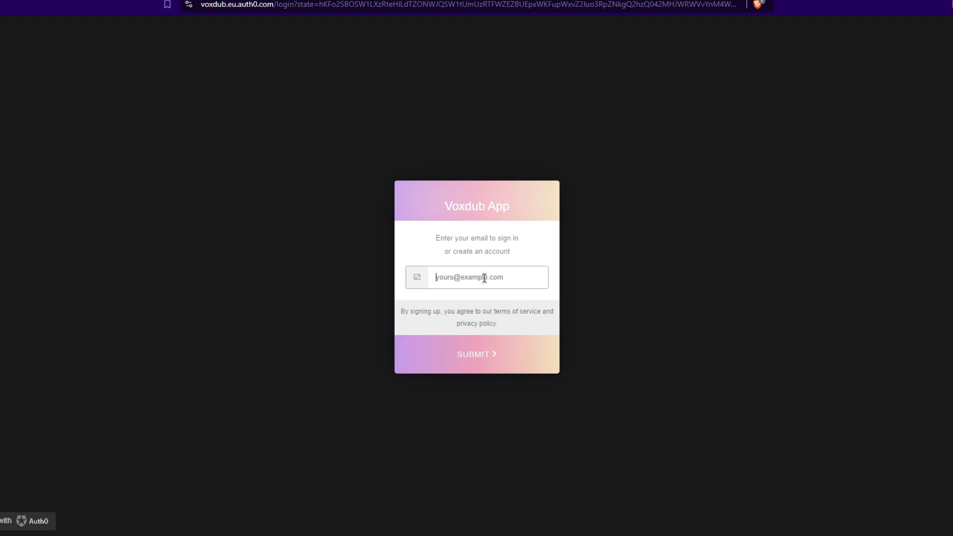
{"action": "left_click", "coordinate": [484, 278]}
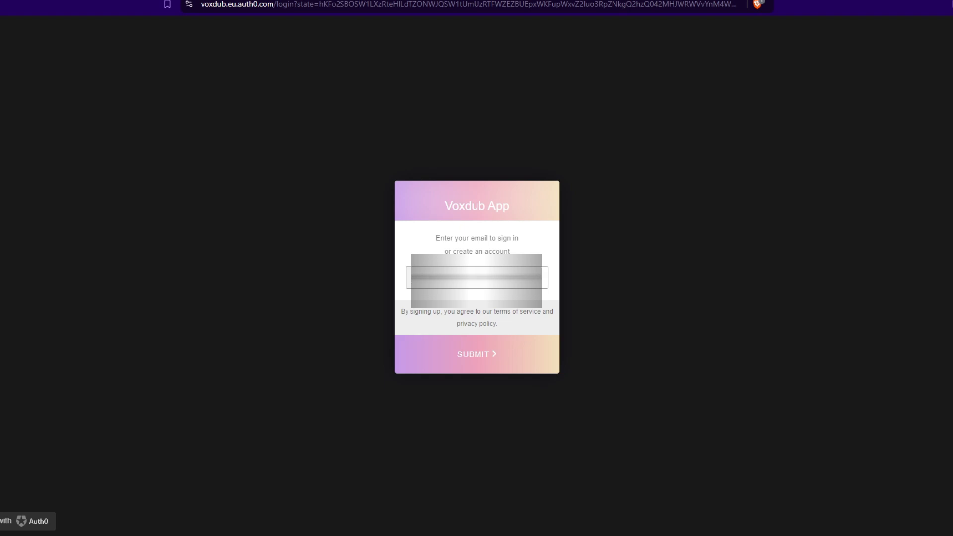
{"action": "left_click", "coordinate": [497, 355]}
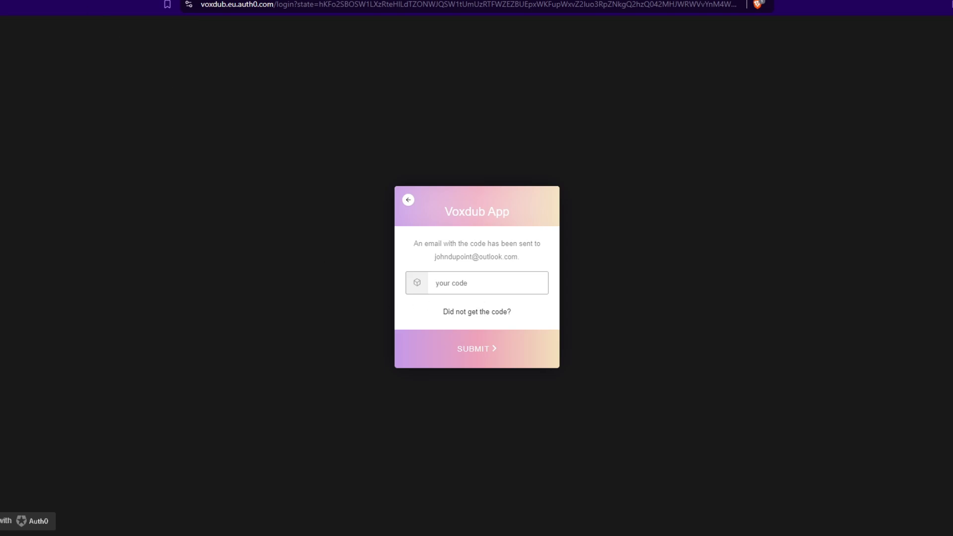
Step: Switch to the Outlook inbox, dismiss the new Outlook offer, and copy the verification code from the Voxdub App e-mail
{"action": "left_click", "coordinate": [65, 1]}
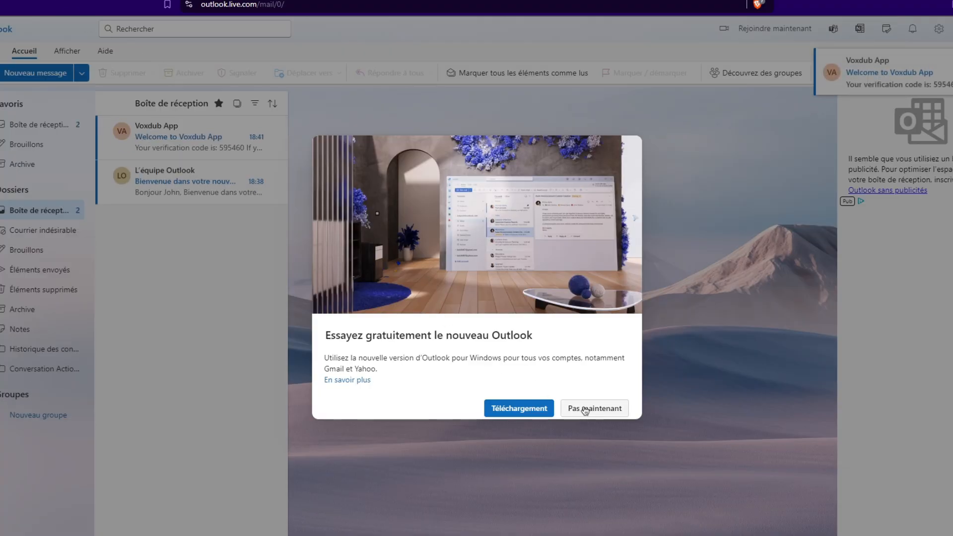
{"action": "left_click", "coordinate": [584, 408]}
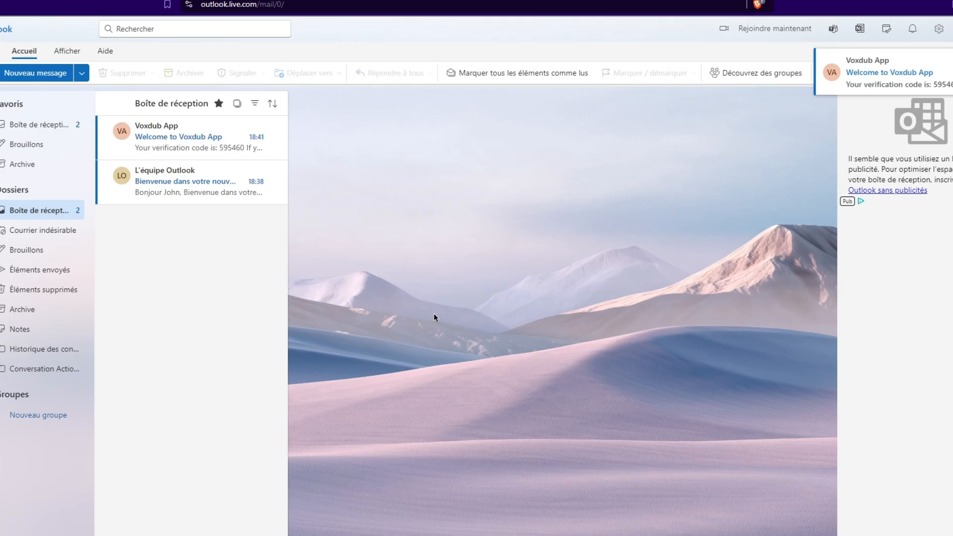
{"action": "left_click", "coordinate": [180, 135]}
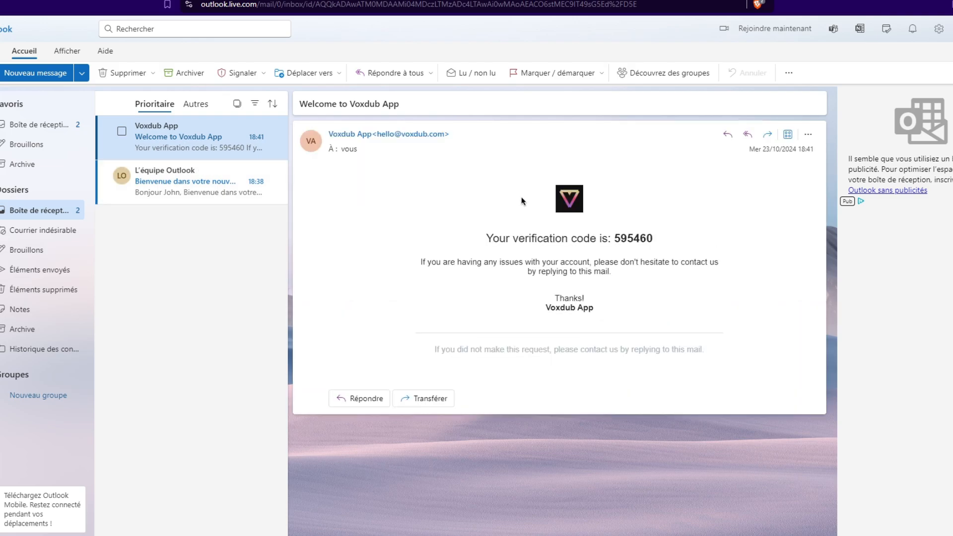
{"action": "double_click", "coordinate": [635, 240]}
{"action": "key", "text": "ctrl+c"}
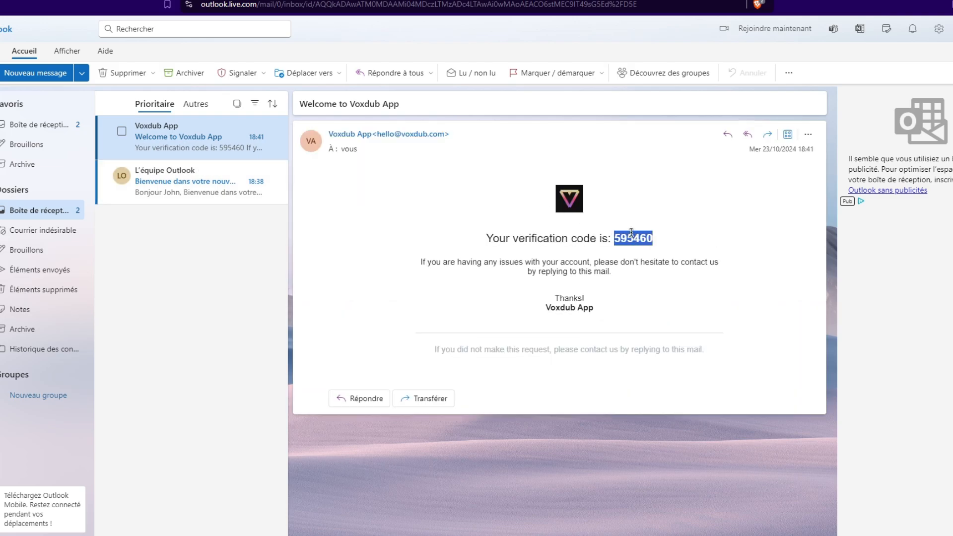
Step: Return to the Voxdub sign-in page, paste the verification code and submit it
{"action": "left_click", "coordinate": [289, 1]}
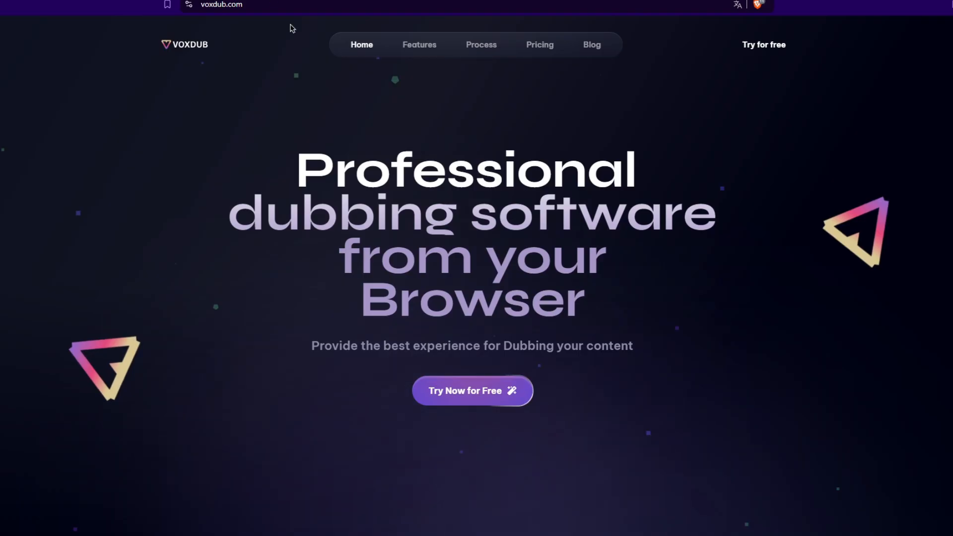
{"action": "left_click", "coordinate": [317, 1]}
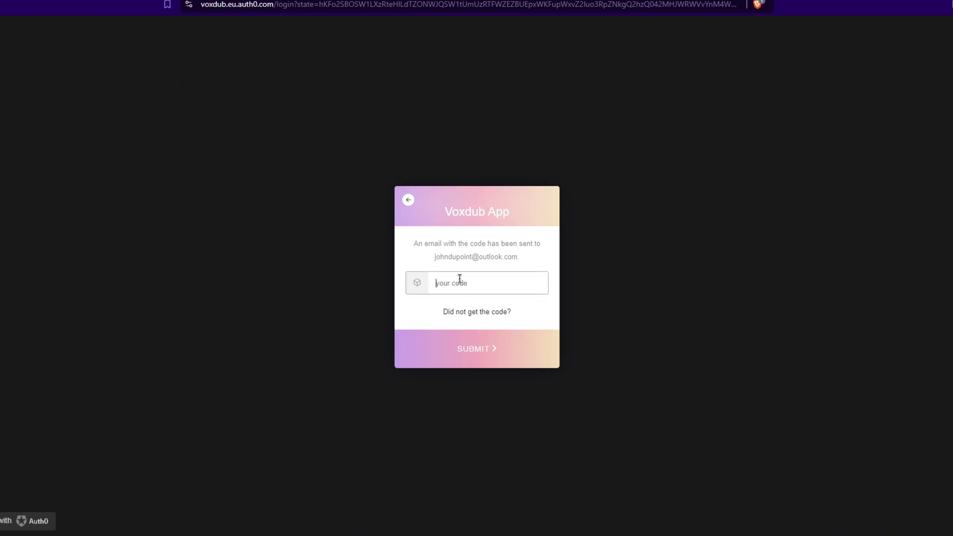
{"action": "key", "text": "ctrl+v"}
{"action": "left_click", "coordinate": [493, 342]}
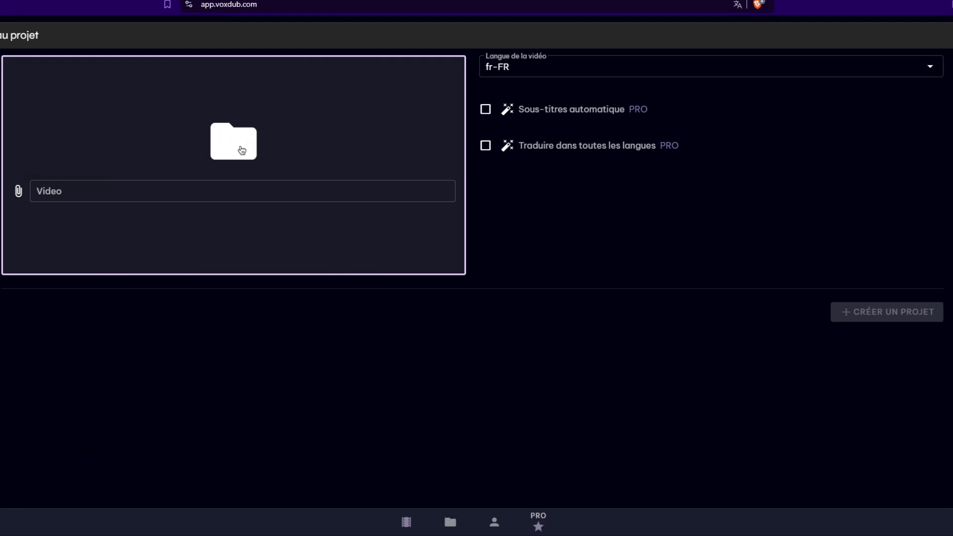
Step: Load the utomp3.com 1080p MP4 clip as the new project's video
{"action": "left_click", "coordinate": [241, 151]}
{"action": "scroll", "coordinate": [18, 148], "scroll_direction": "down", "scroll_amount": 3}
{"action": "left_click", "coordinate": [30, 202]}
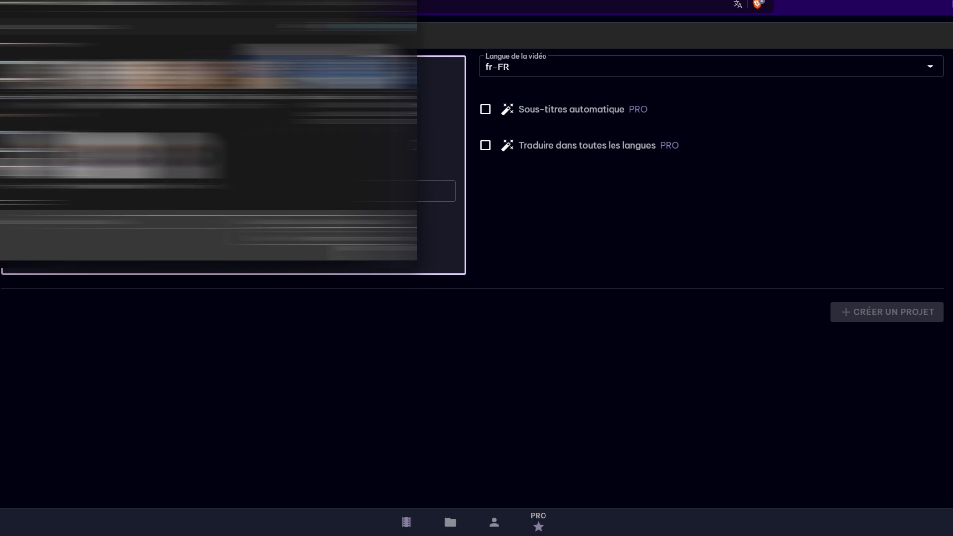
{"action": "double_click", "coordinate": [350, 84]}
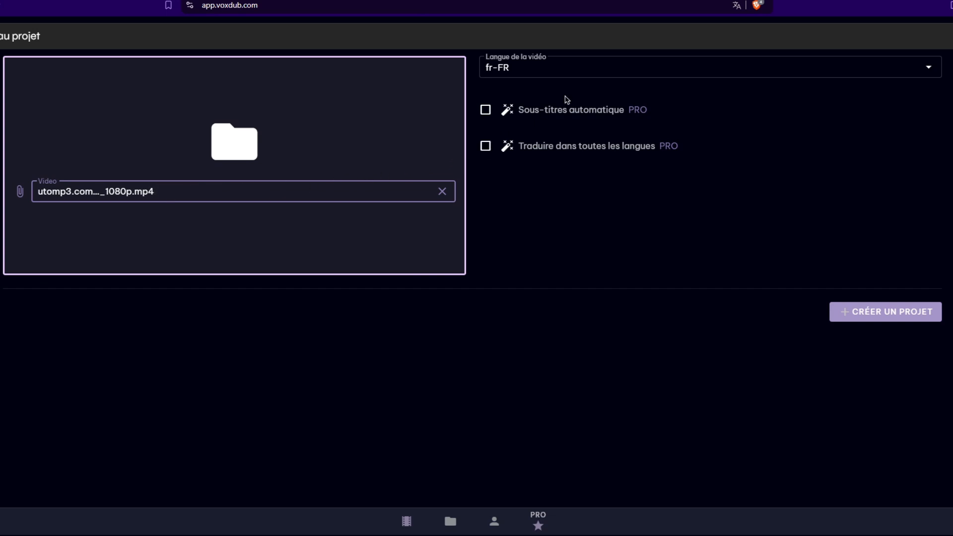
Step: Keep fr-FR as the video language and create the project
{"action": "left_click", "coordinate": [930, 68]}
{"action": "left_click", "coordinate": [929, 69]}
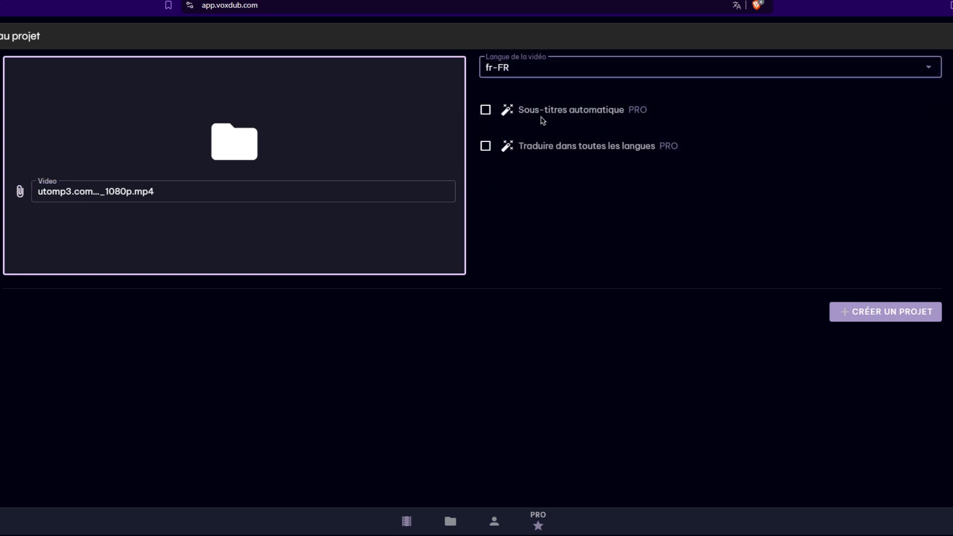
{"action": "left_click", "coordinate": [850, 311]}
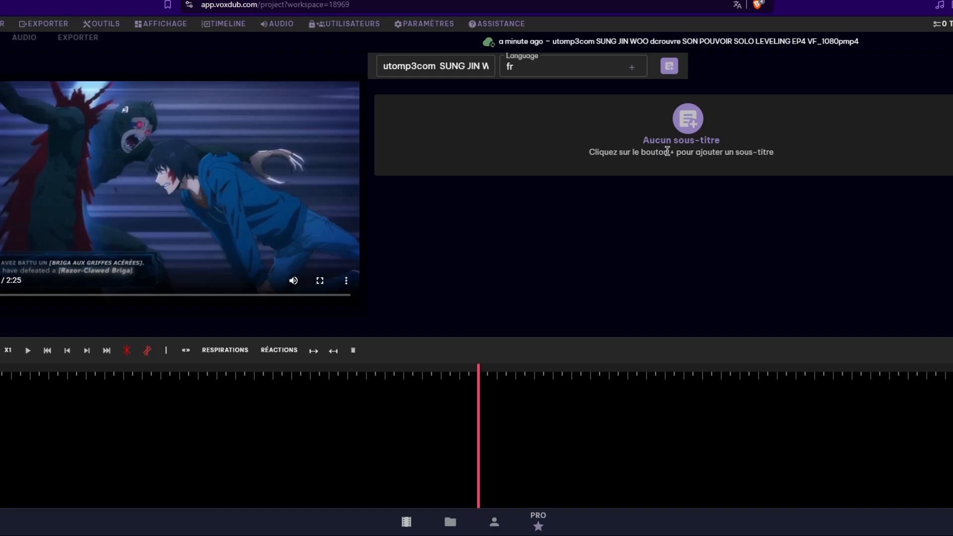
Step: Add the project's first subtitle on Ligne 1, keeping its default character
{"action": "left_click", "coordinate": [694, 117]}
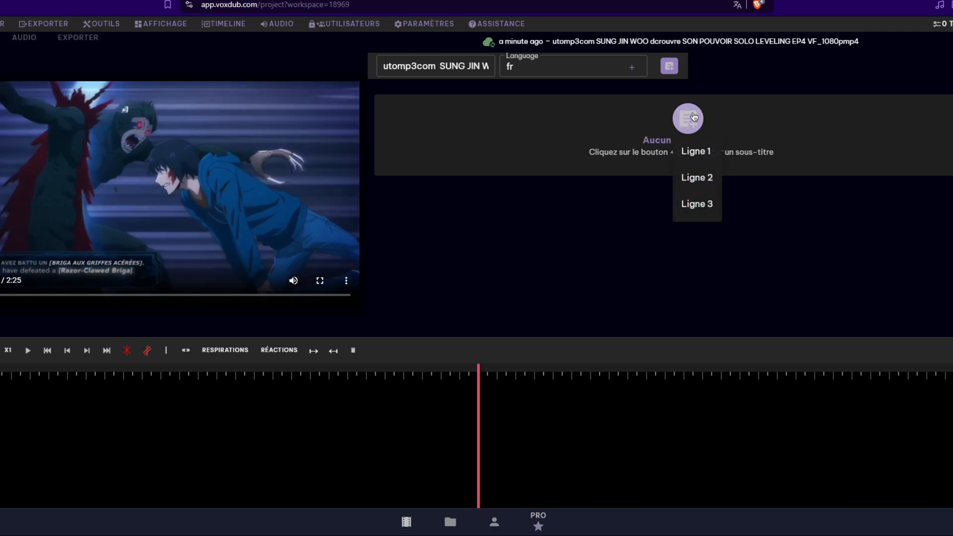
{"action": "left_click", "coordinate": [695, 152]}
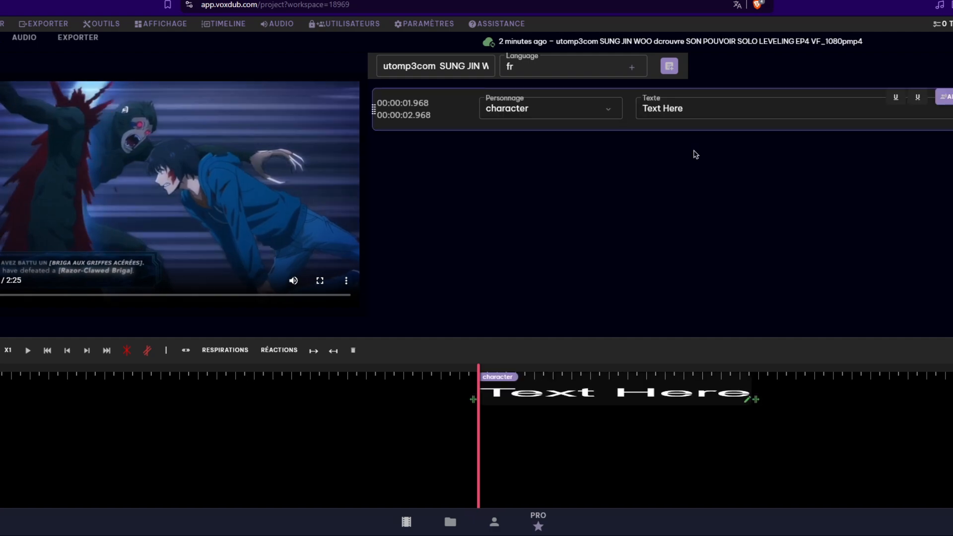
{"action": "left_click", "coordinate": [581, 112]}
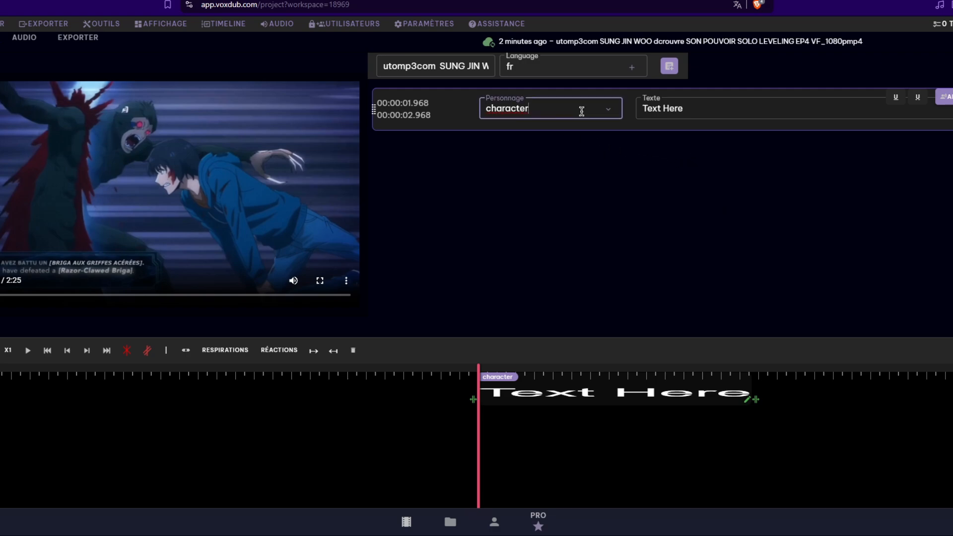
{"action": "left_click", "coordinate": [612, 114]}
Step: Replace the first subtitle's placeholder text with "Plus je passe de niveaux,"
{"action": "left_click", "coordinate": [686, 106]}
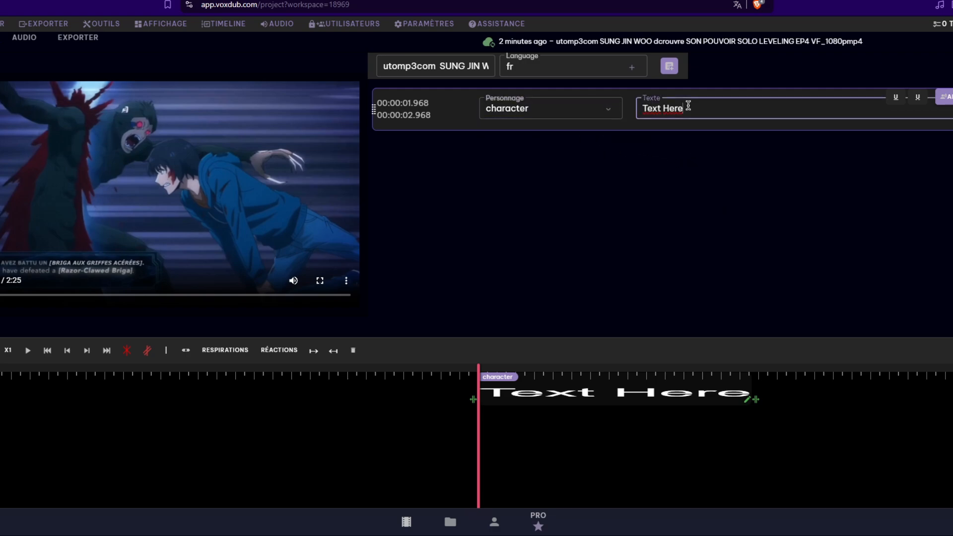
{"action": "triple_click", "coordinate": [680, 109]}
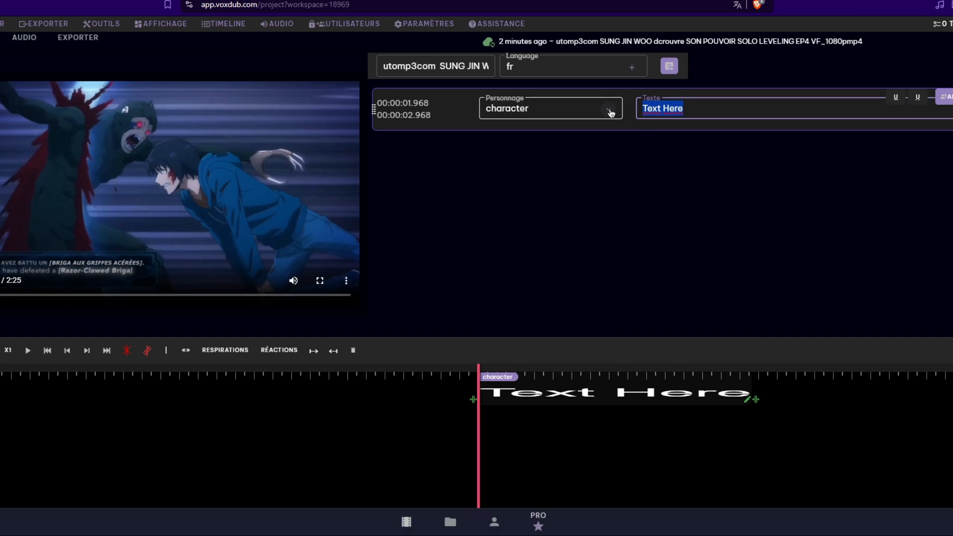
{"action": "type", "text": "Plus je ^pa"}
{"action": "key", "text": "BackSpace"}
{"action": "key", "text": "BackSpace"}
{"action": "key", "text": "BackSpace"}
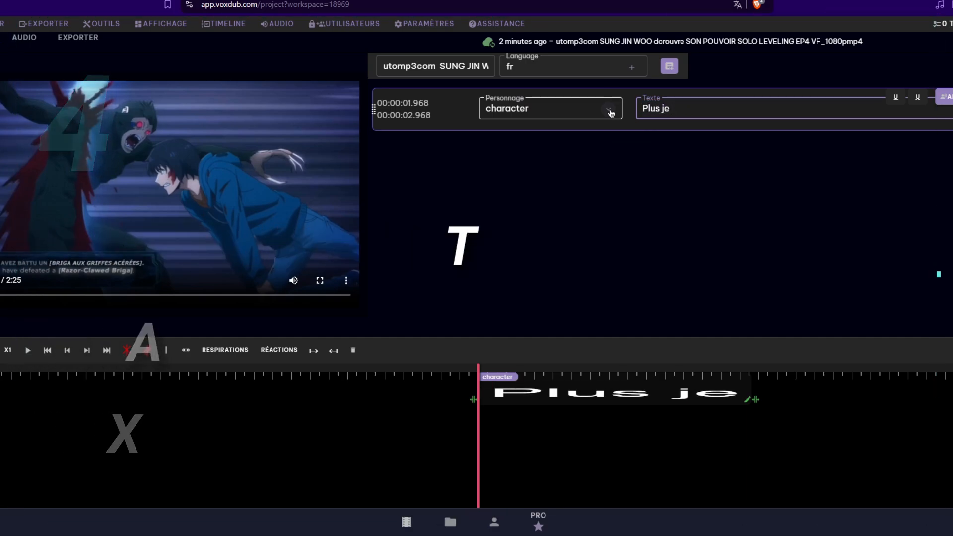
{"action": "type", "text": "passe de niveaux"}
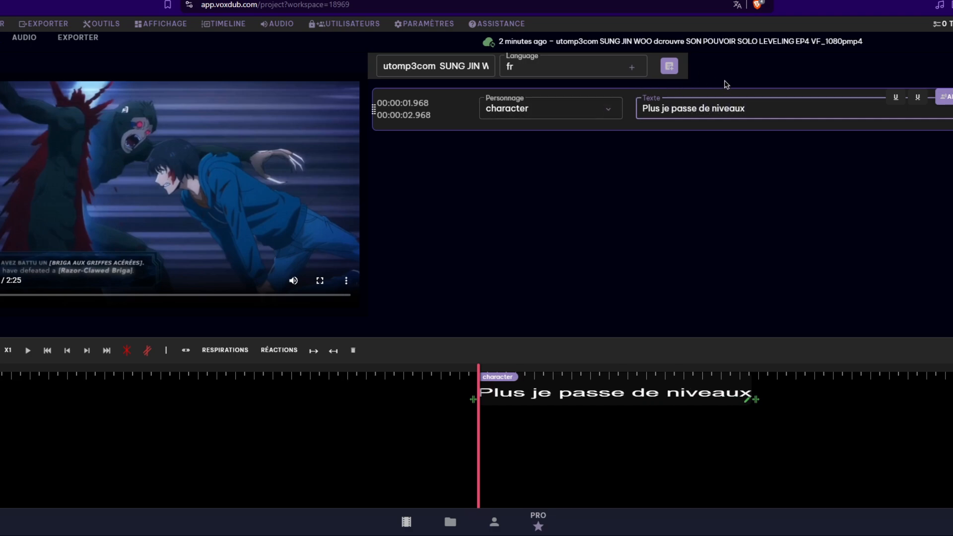
{"action": "type", "text": ","}
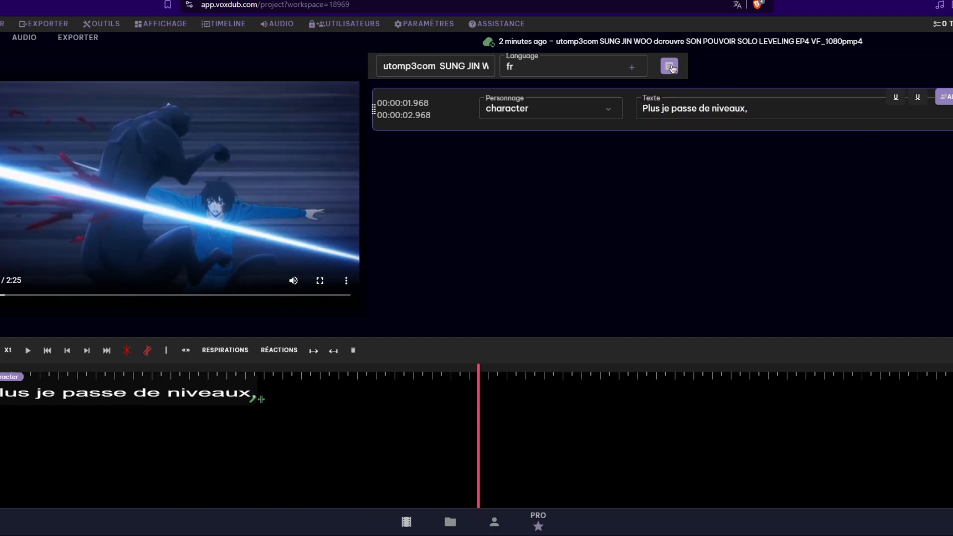
Step: Add two subtitles reading "Plus tuer ces créatures me paraît facile." and "Blanc signifie niveau de difficulté faible."
{"action": "type", "text": "ures me paraît facile."}
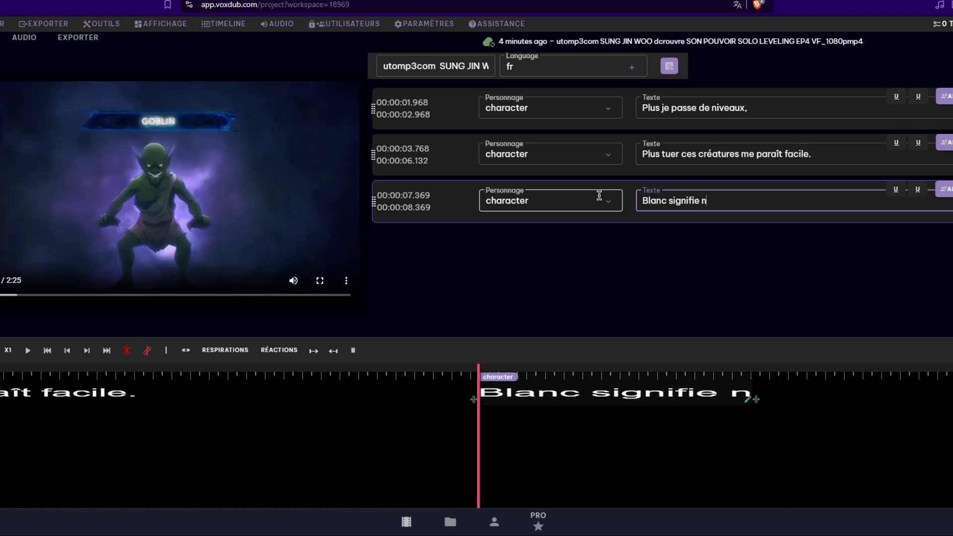
{"action": "type", "text": "iveau de difficulté faible."}
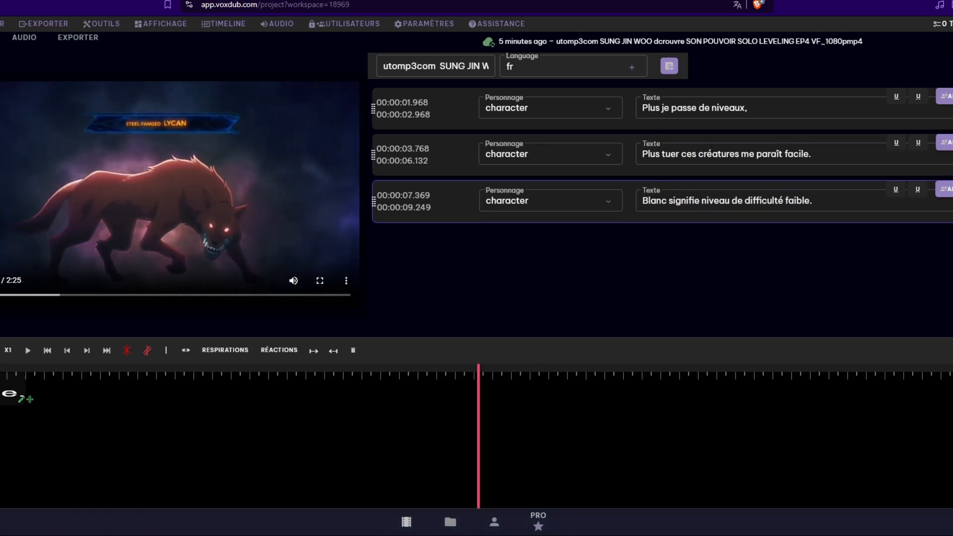
Step: Add two more subtitles reading "Orange, niveau de difficulté intermédiaire." and "Et rouge, niveau de difficulté élevé"
{"action": "key", "text": "Return"}
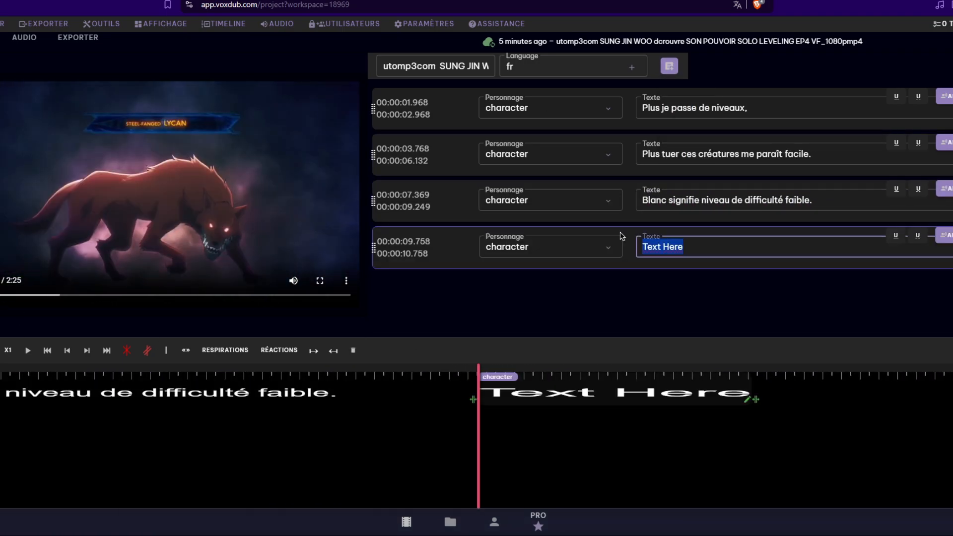
{"action": "type", "text": "Orange, niveau de difficulté intermédiaire."}
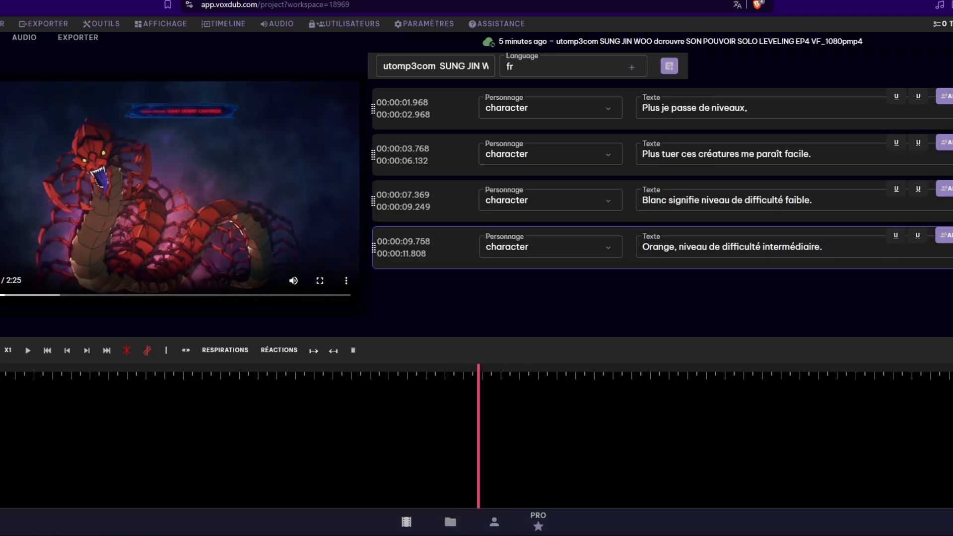
{"action": "key", "text": "Return"}
{"action": "type", "text": "Et rouge, niveau de difficulté élevé"}
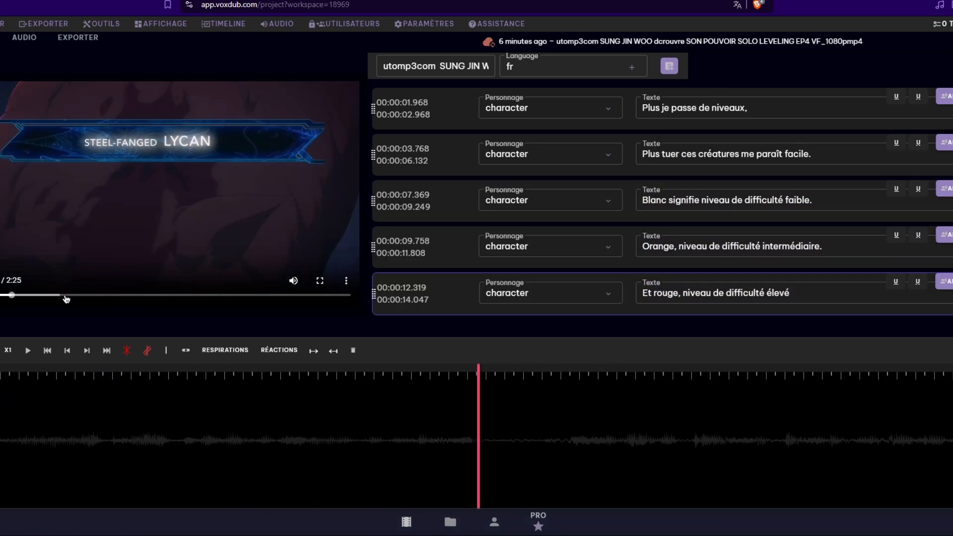
Step: Add a subtitle reading "La couleur du nom de la créature indique son niveau de force"
{"action": "key", "text": "Return"}
{"action": "type", "text": "La couleur du nom de la créature indique son niveau de difficulté"}
{"action": "key", "text": "BackSpace"}
{"action": "key", "text": "BackSpace"}
{"action": "key", "text": "BackSpace"}
{"action": "key", "text": "BackSpace"}
{"action": "key", "text": "BackSpace"}
{"action": "key", "text": "BackSpace"}
{"action": "key", "text": "BackSpace"}
{"action": "key", "text": "BackSpace"}
{"action": "key", "text": "BackSpace"}
{"action": "key", "text": "BackSpace"}
{"action": "type", "text": "force"}
Step: Add a subtitle on the lycans passing "du rouge au blanc", ending with "mon arrivée dans ce donjon."
{"action": "key", "text": "Return"}
{"action": "type", "text": "Si les lycan sont passés du rouge au blanc, c'est parce que je suis devenu plus fort depuis mon arrivée dans ce donj"}
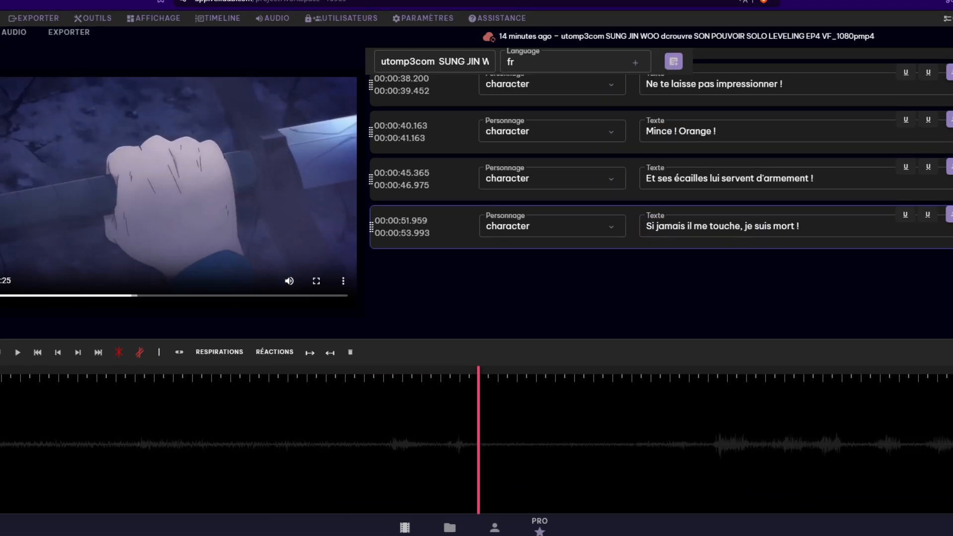
Step: Start the project's video export with the default options, leaving Sans la Bande Rythmo unchecked
{"action": "scroll", "coordinate": [435, 327], "scroll_direction": "up", "scroll_amount": 3}
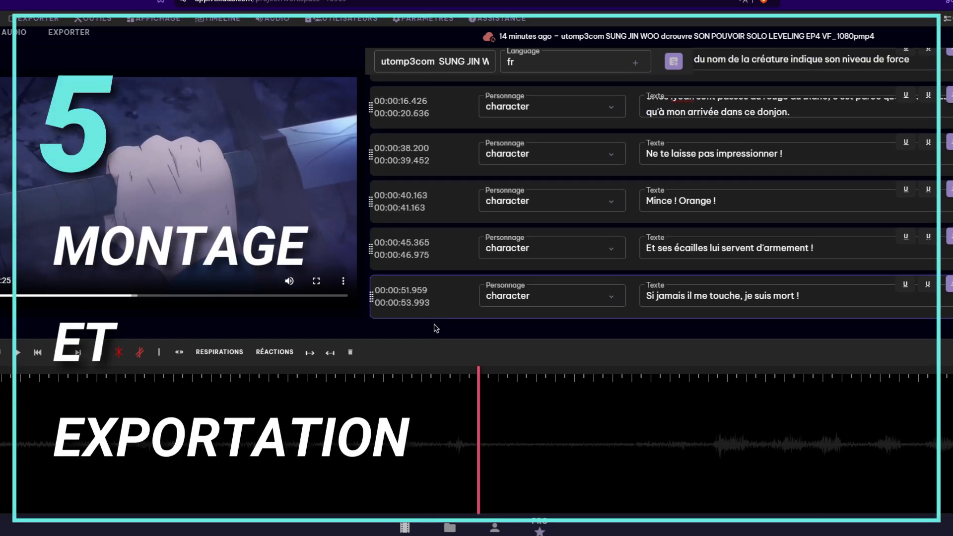
{"action": "scroll", "coordinate": [399, 337], "scroll_direction": "down", "scroll_amount": 3}
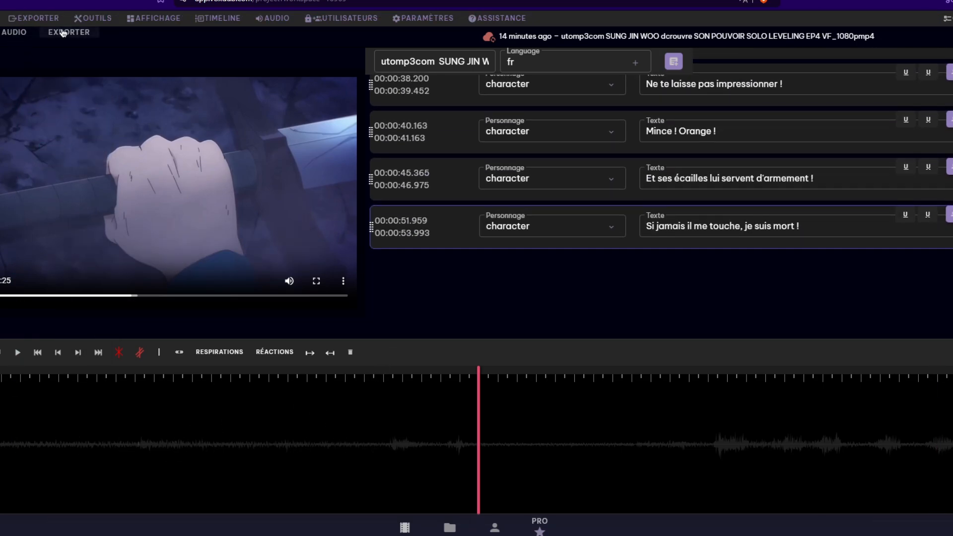
{"action": "left_click", "coordinate": [43, 19]}
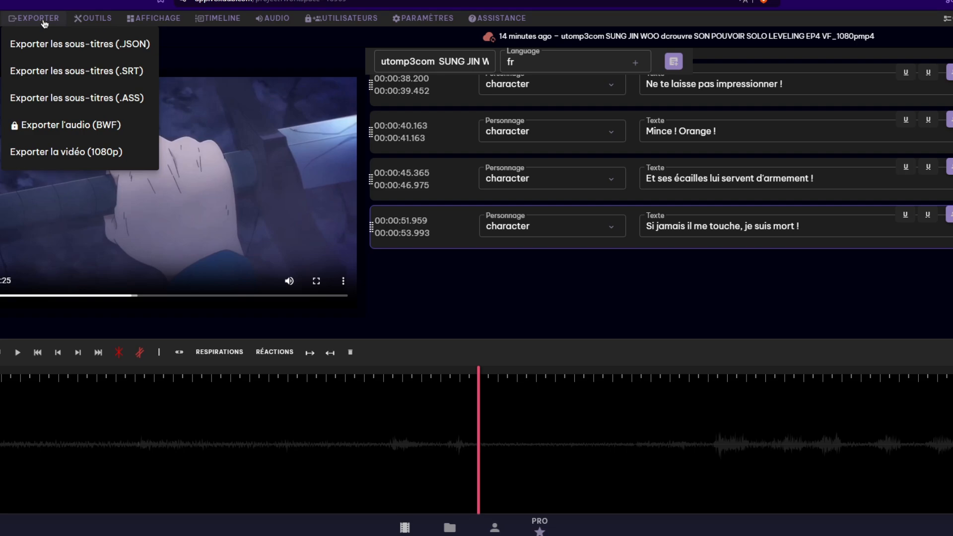
{"action": "left_click", "coordinate": [69, 34]}
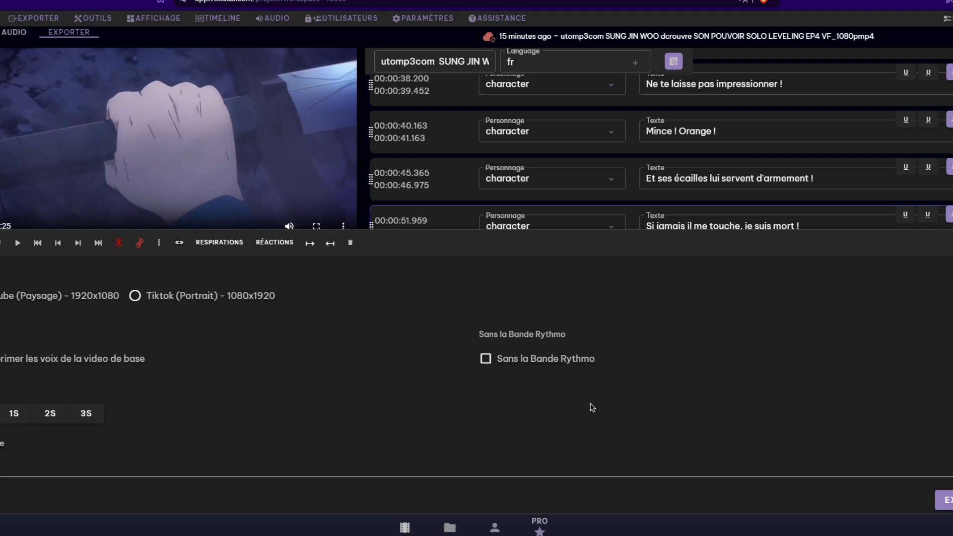
{"action": "left_click", "coordinate": [945, 499]}
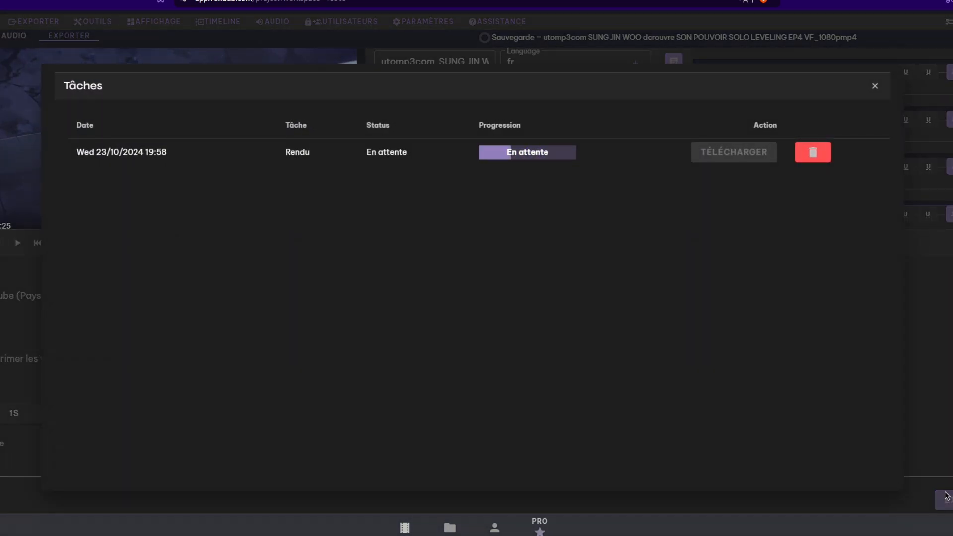